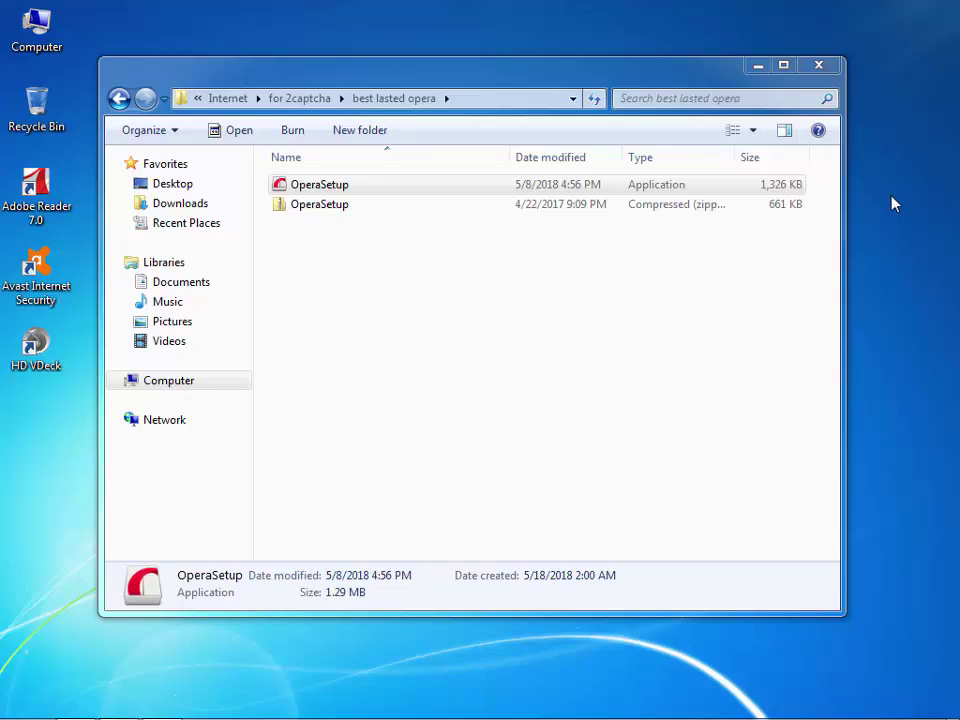
- Check the network connection status, then run OperaSetup as administrator
mouse_move(828, 690)
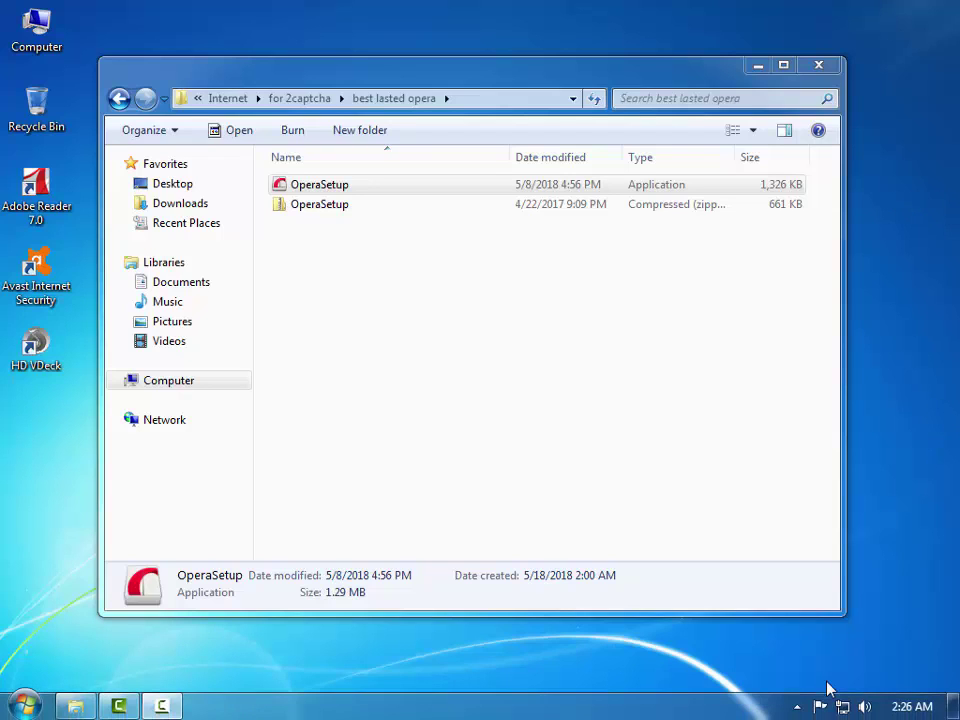
left_click(842, 706)
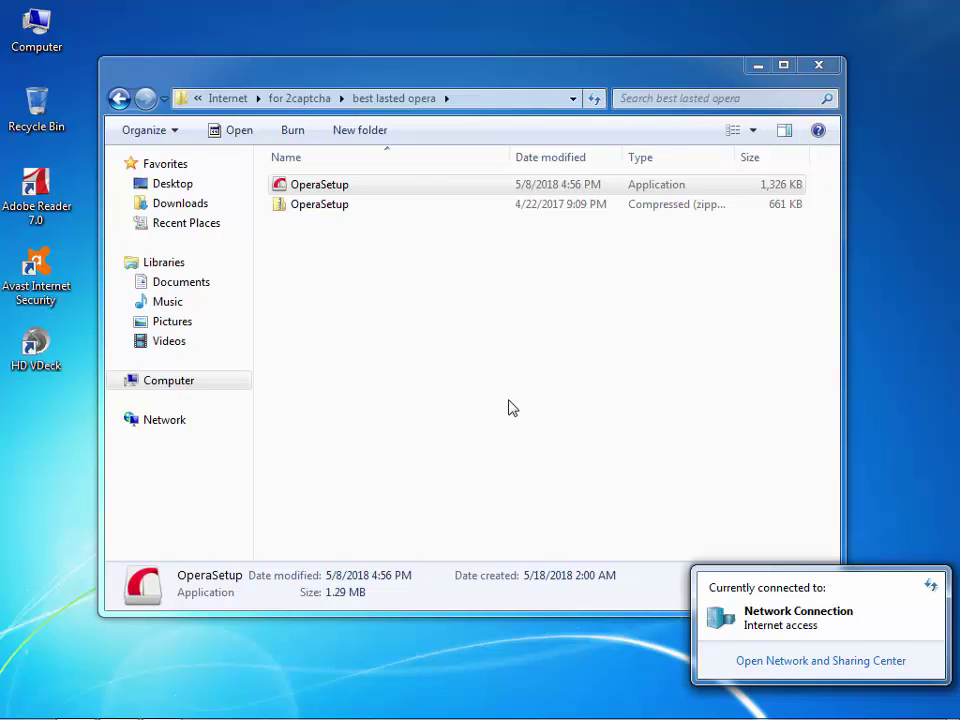
left_click(421, 328)
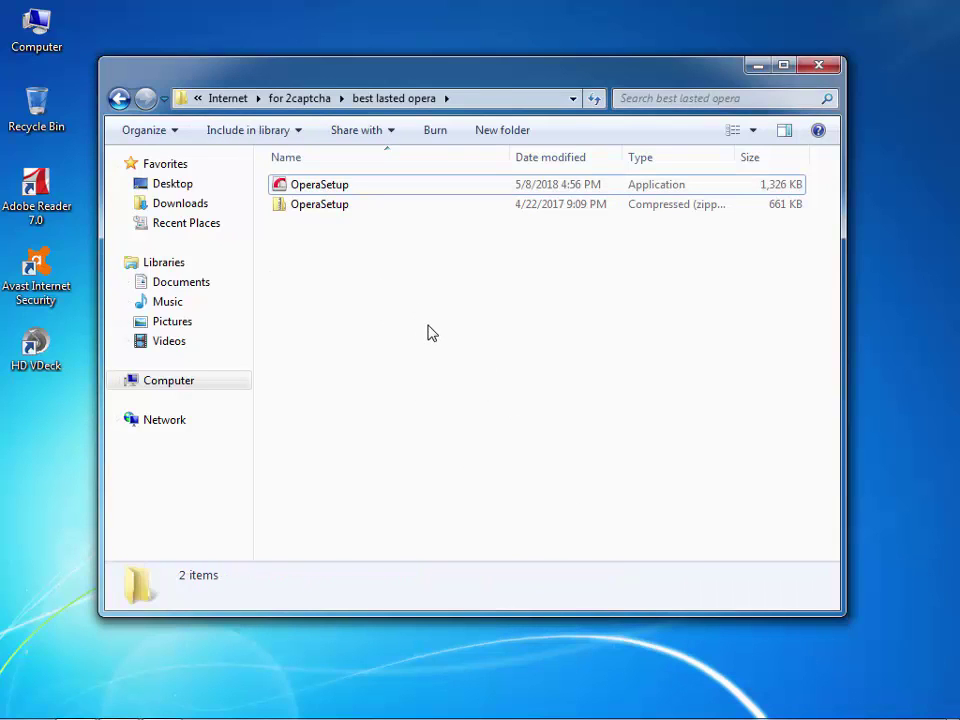
right_click(302, 189)
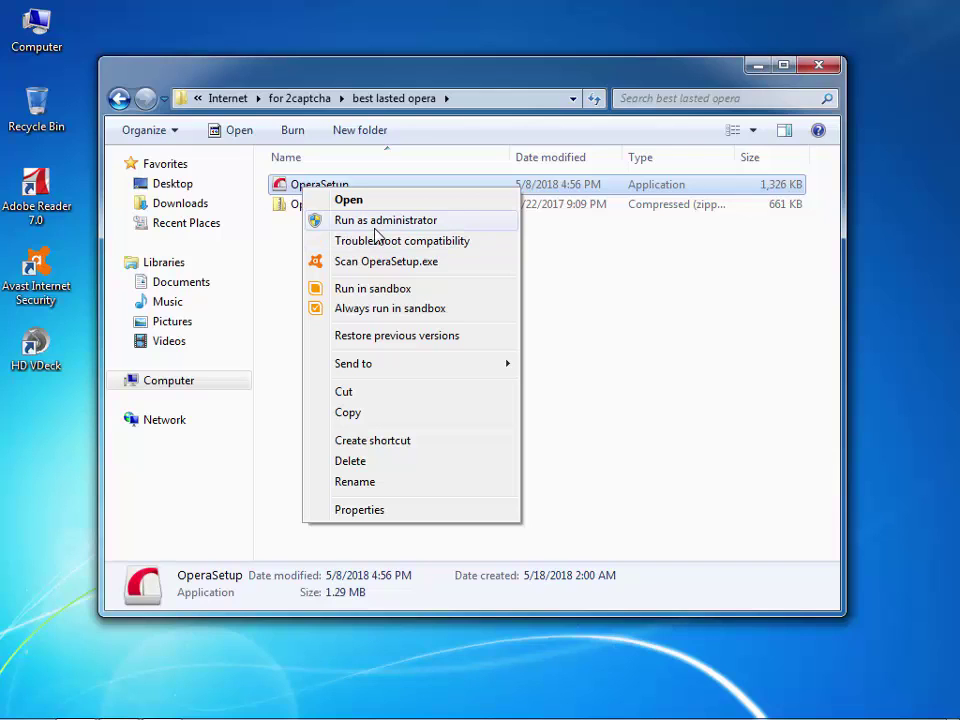
left_click(424, 221)
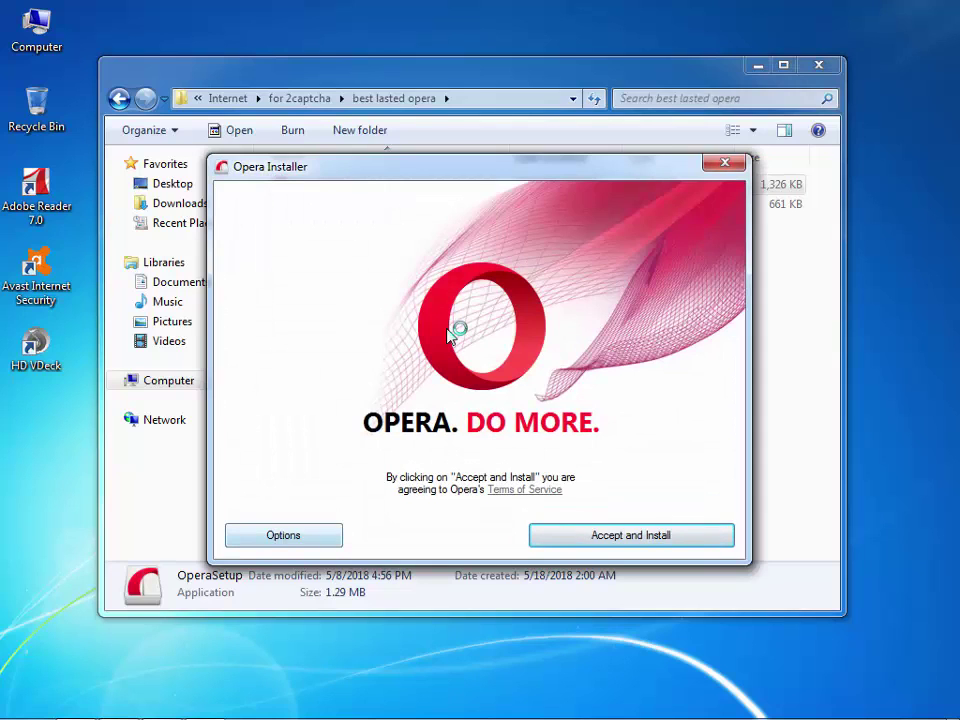
- Switch the Opera Installer to its Options page to change the install path
key("alt+o")
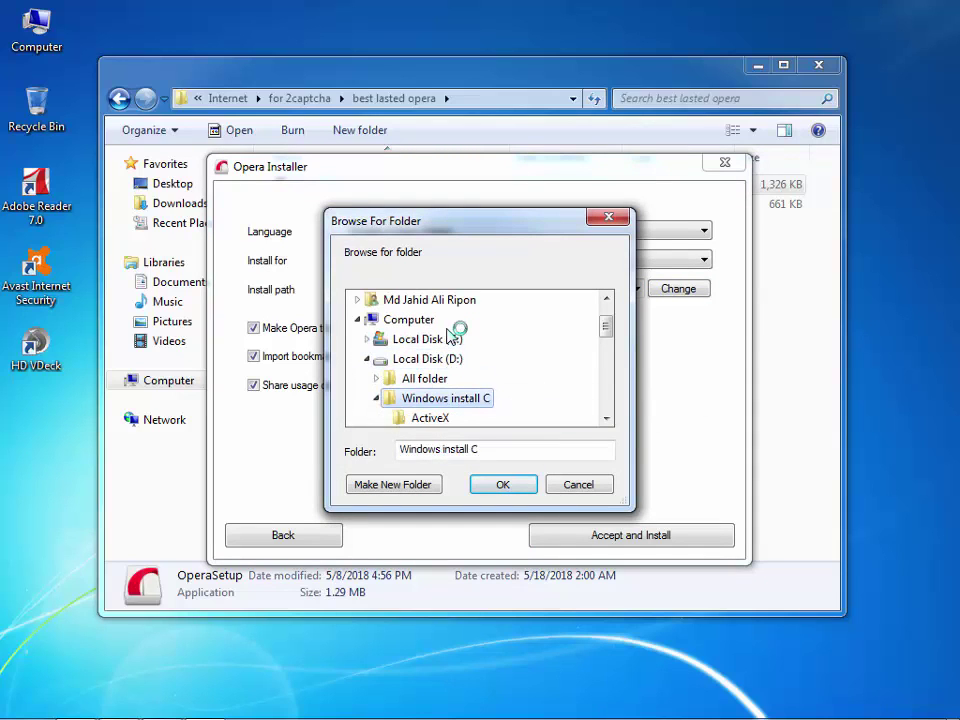
- Confirm D:\Windows install C as the install folder and let Opera install and launch
key("Return")
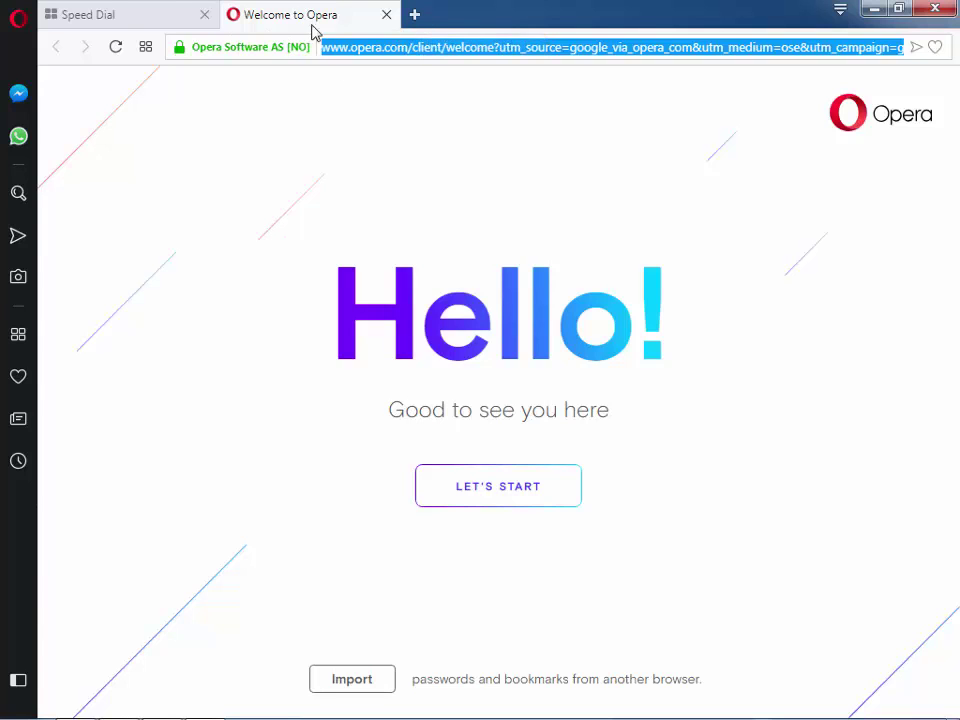
- Open a new Speed Dial tab, then go back to the Welcome to Opera tab
left_click(414, 16)
left_click(342, 20)
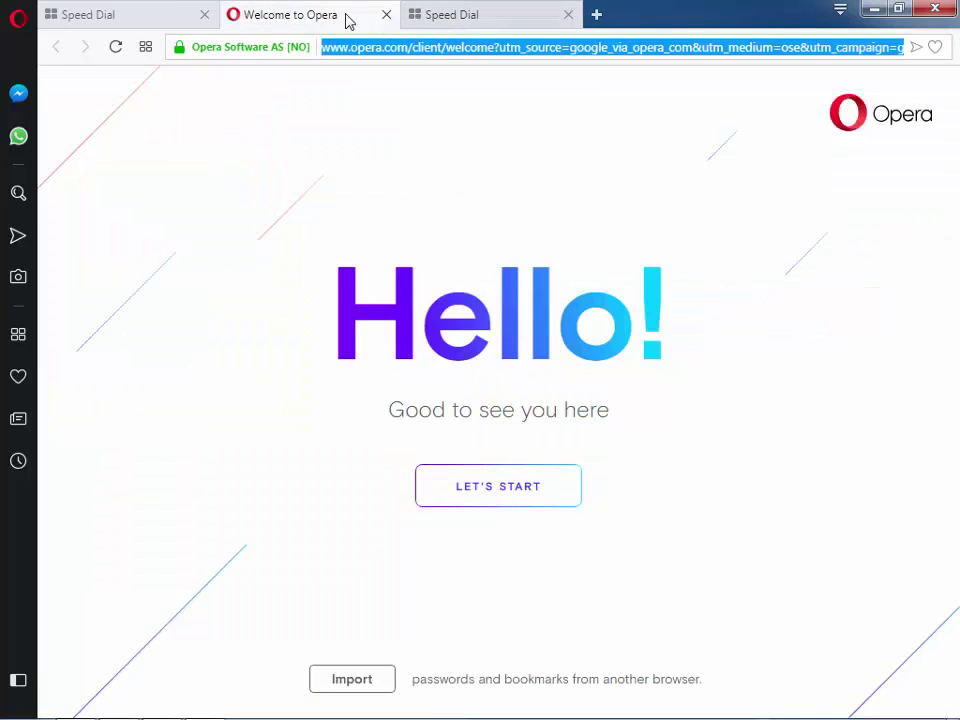
left_click(474, 17)
left_click(331, 25)
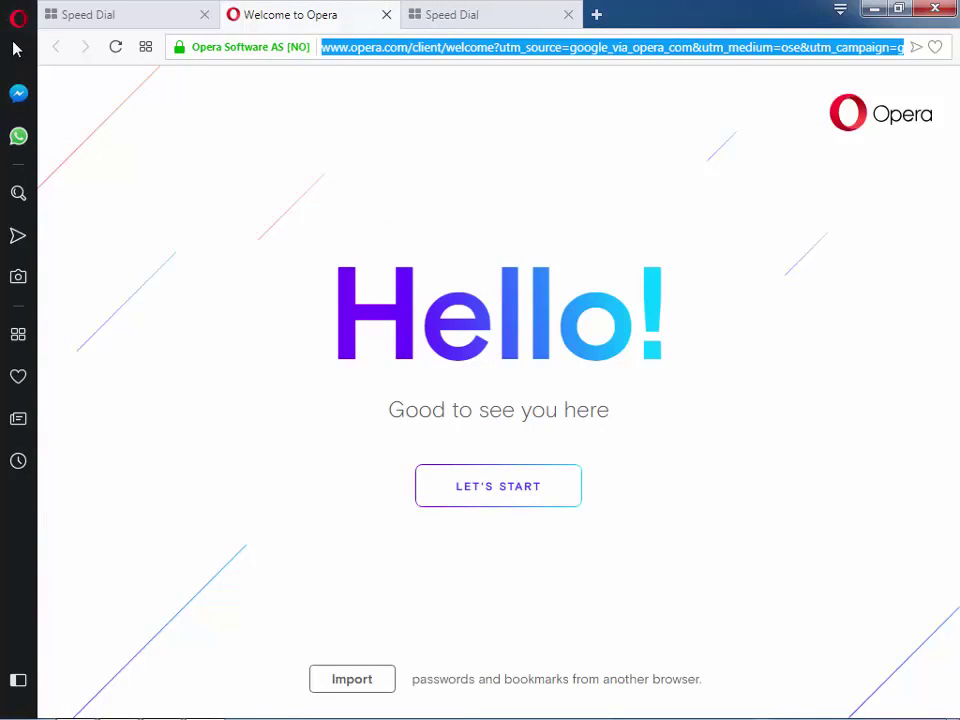
- Remove Facebook Messenger, WhatsApp, Instant Search and My Flow from the sidebar
right_click(17, 95)
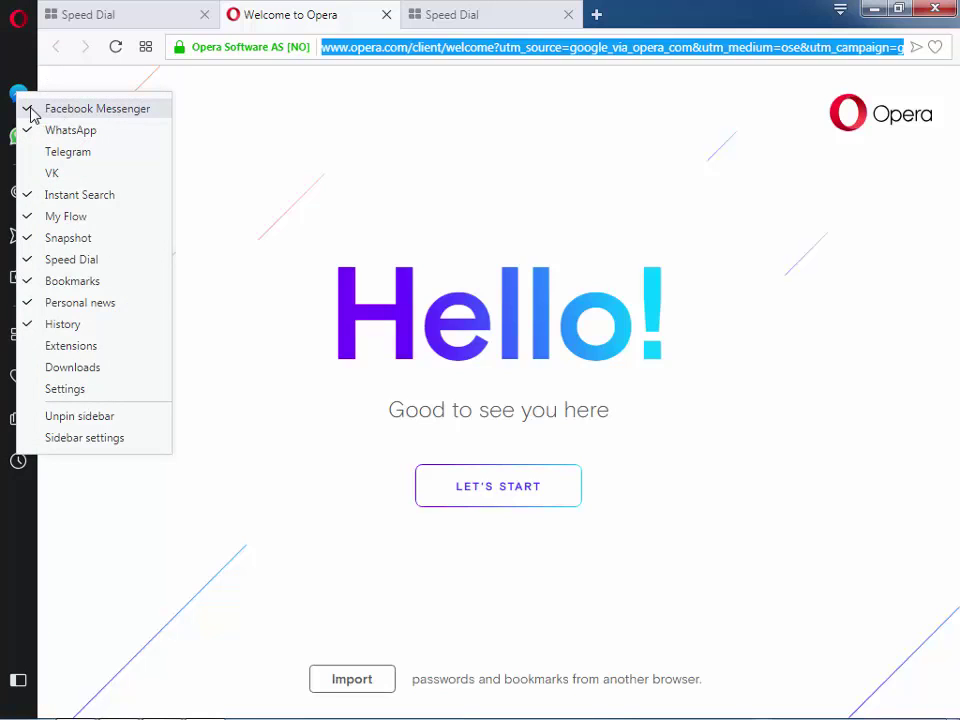
left_click(31, 110)
right_click(18, 100)
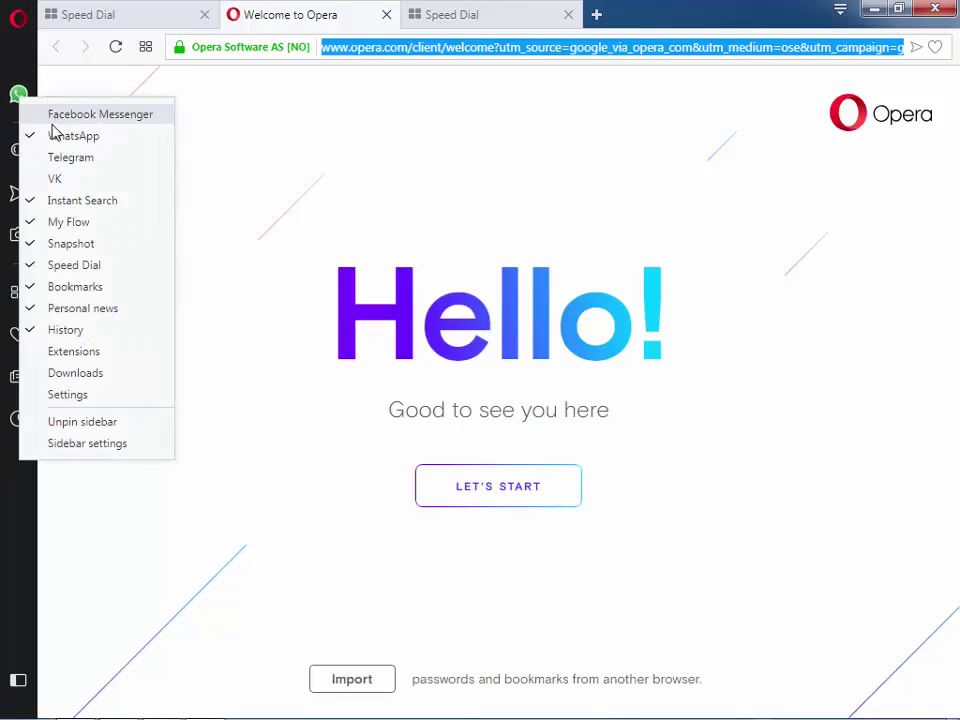
left_click(33, 138)
right_click(19, 95)
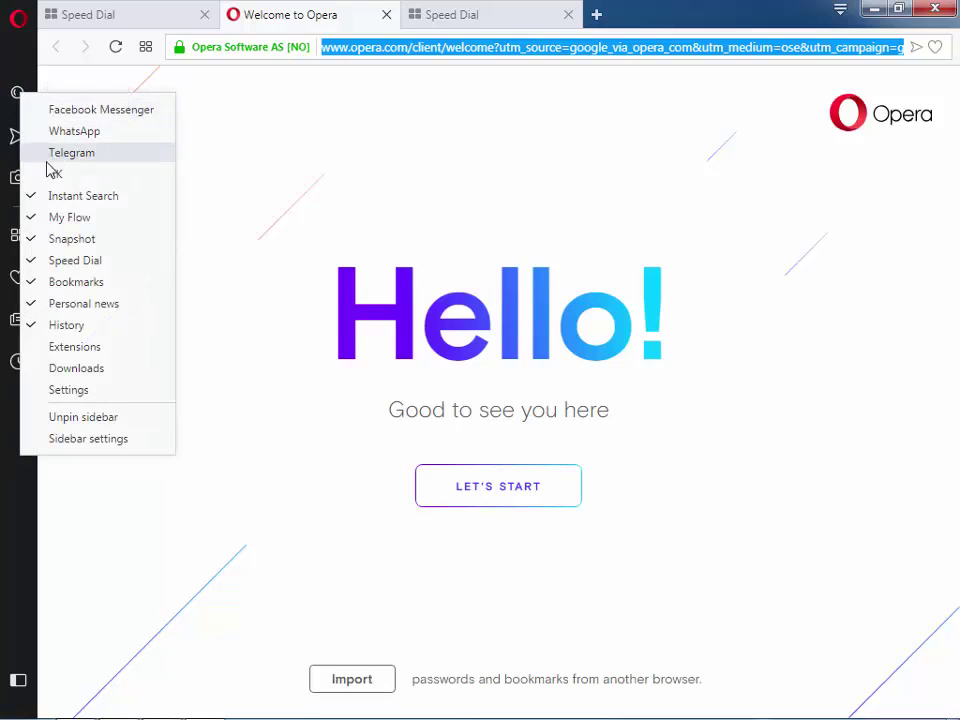
left_click(33, 197)
right_click(18, 97)
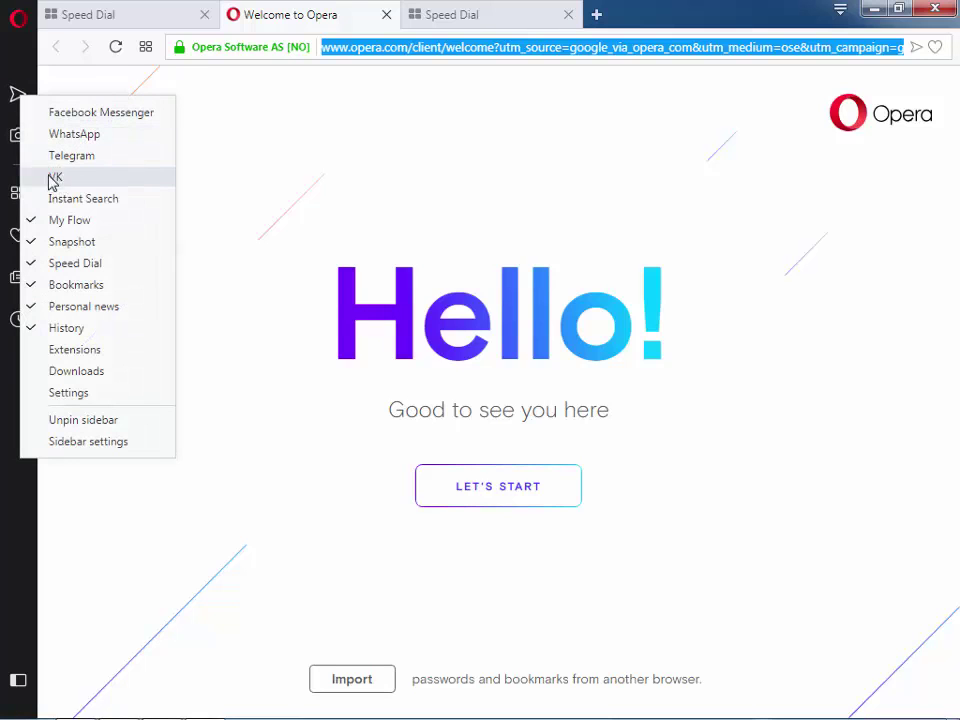
left_click(36, 220)
- Remove Snapshot, Speed Dial, Bookmarks, Personal news and History from the sidebar
right_click(18, 94)
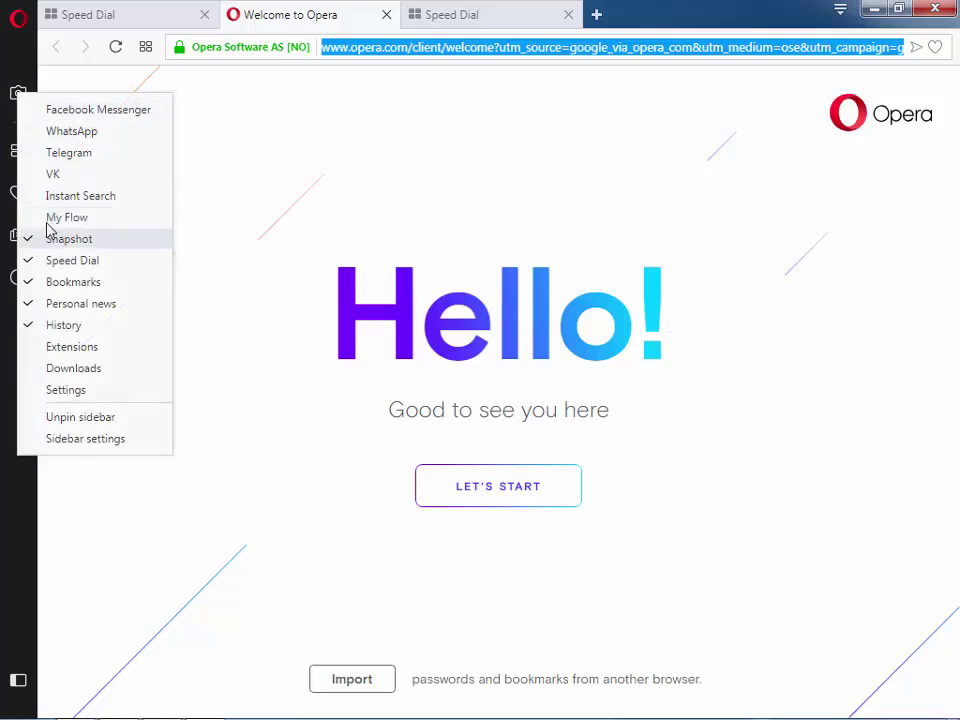
left_click(44, 240)
right_click(20, 100)
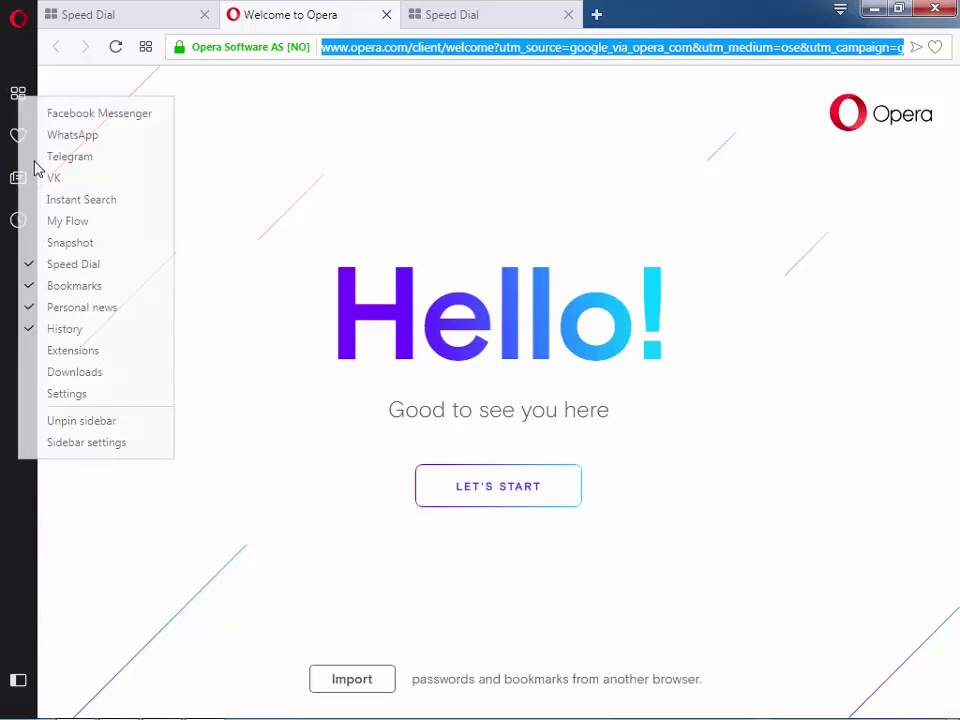
left_click(41, 263)
right_click(18, 93)
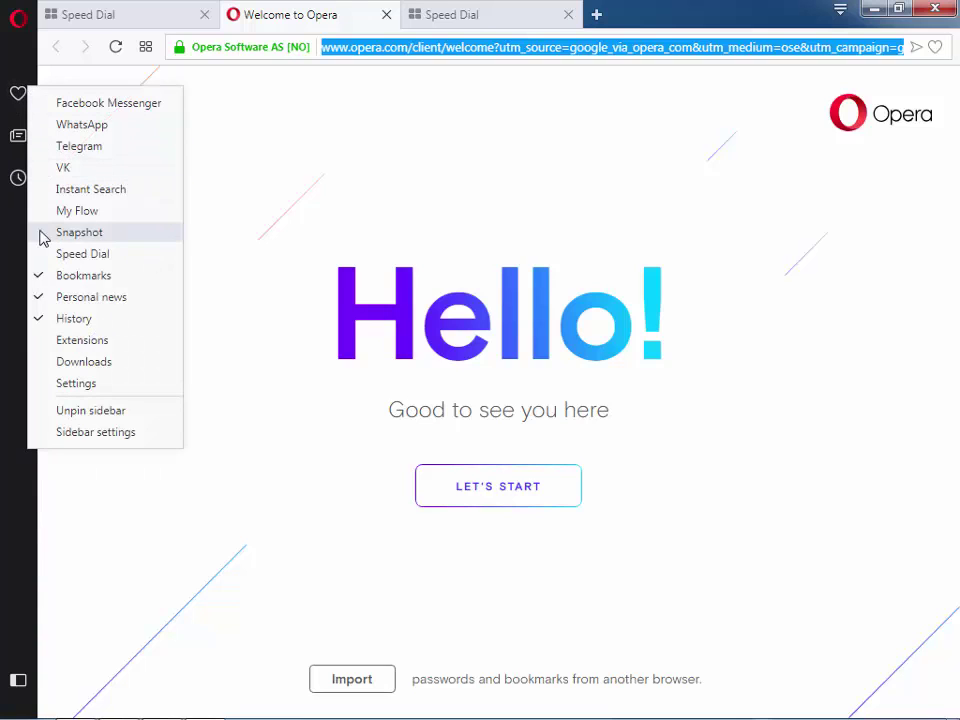
left_click(46, 277)
right_click(20, 94)
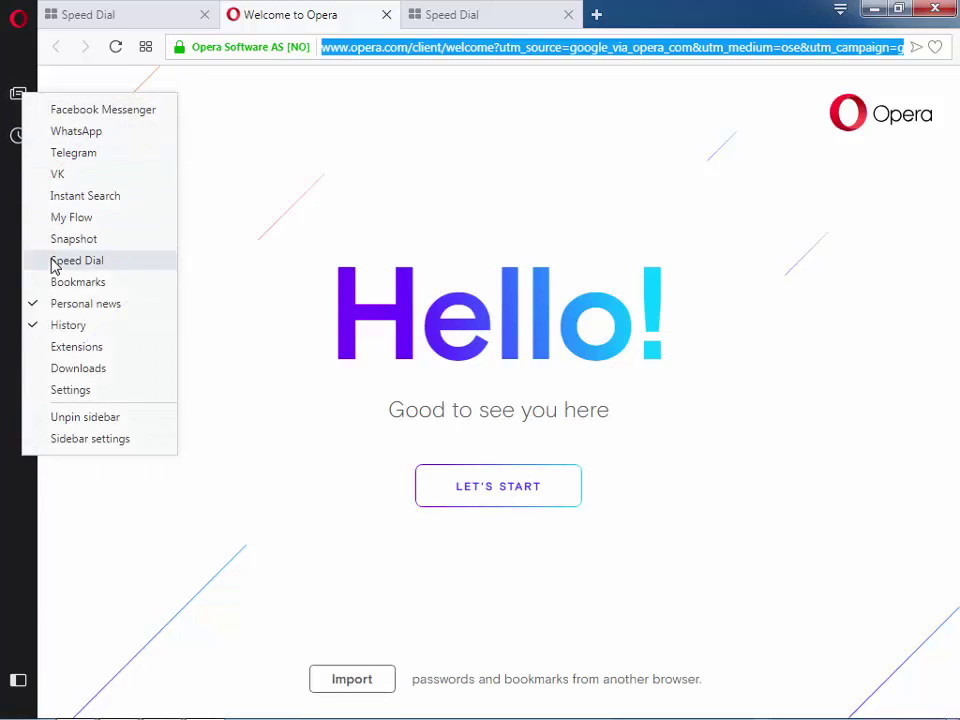
left_click(28, 305)
right_click(18, 93)
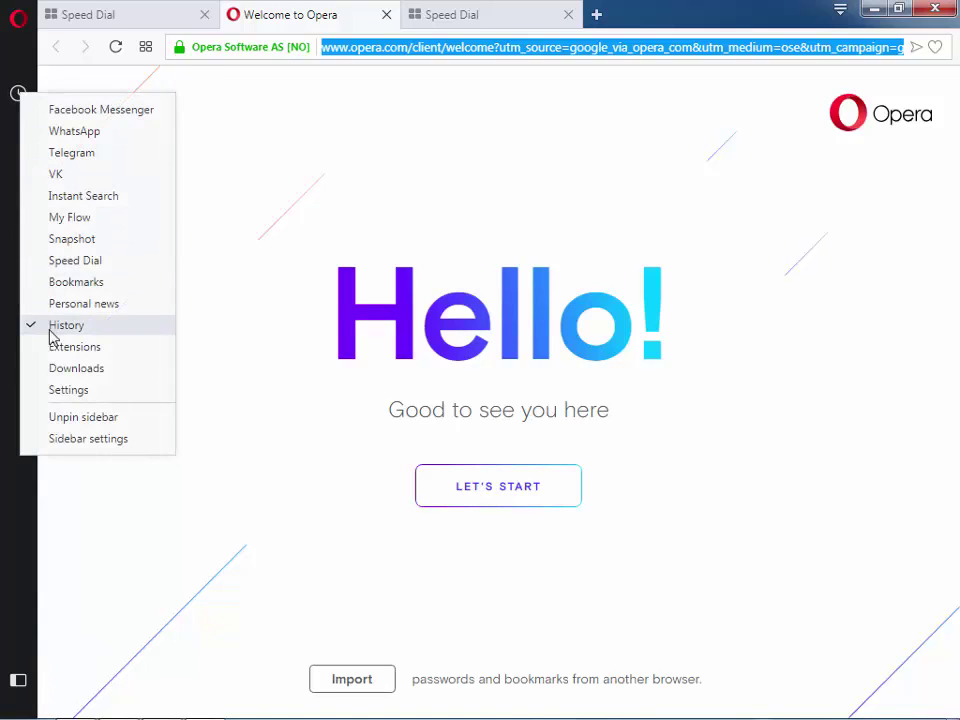
left_click(43, 330)
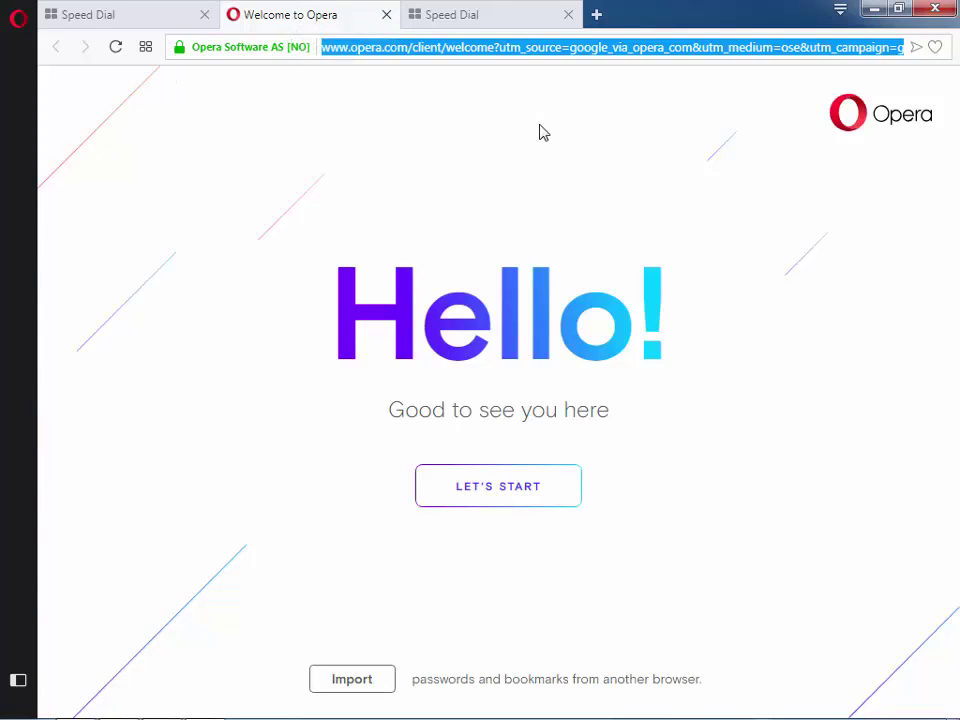
- Turn on Show bookmarks bar from the Bookmarks submenu of the Opera menu
left_click(421, 121)
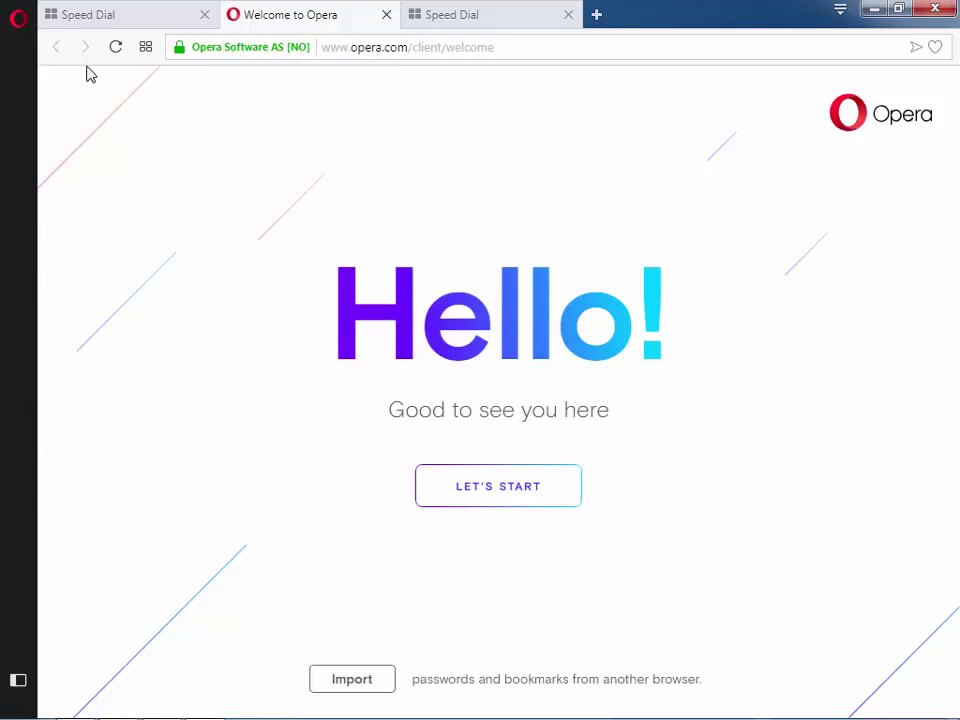
right_click(355, 96)
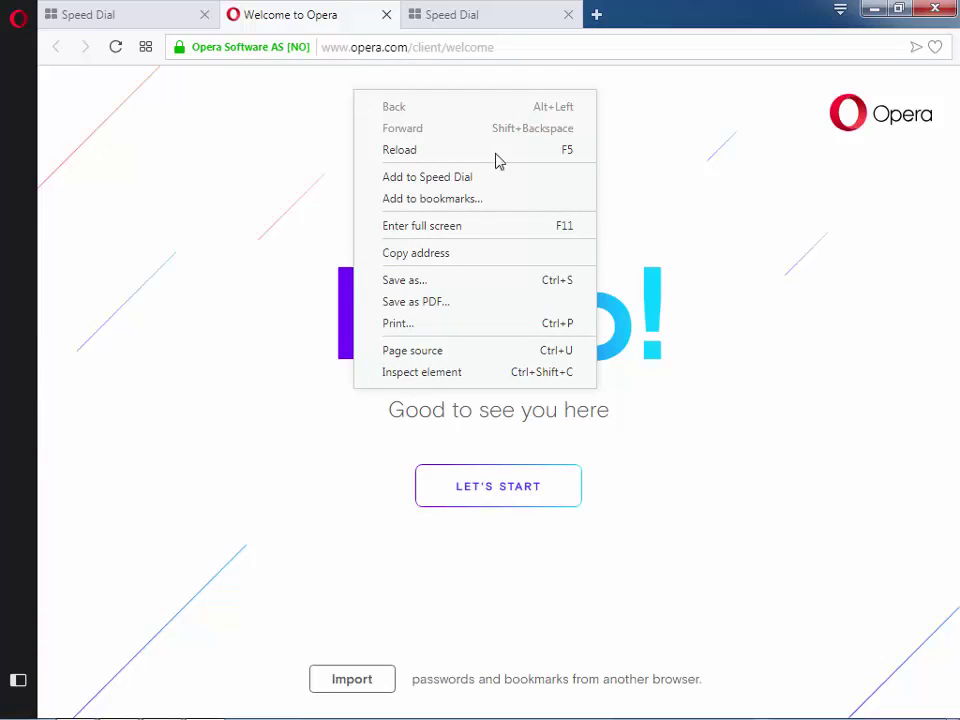
left_click(17, 18)
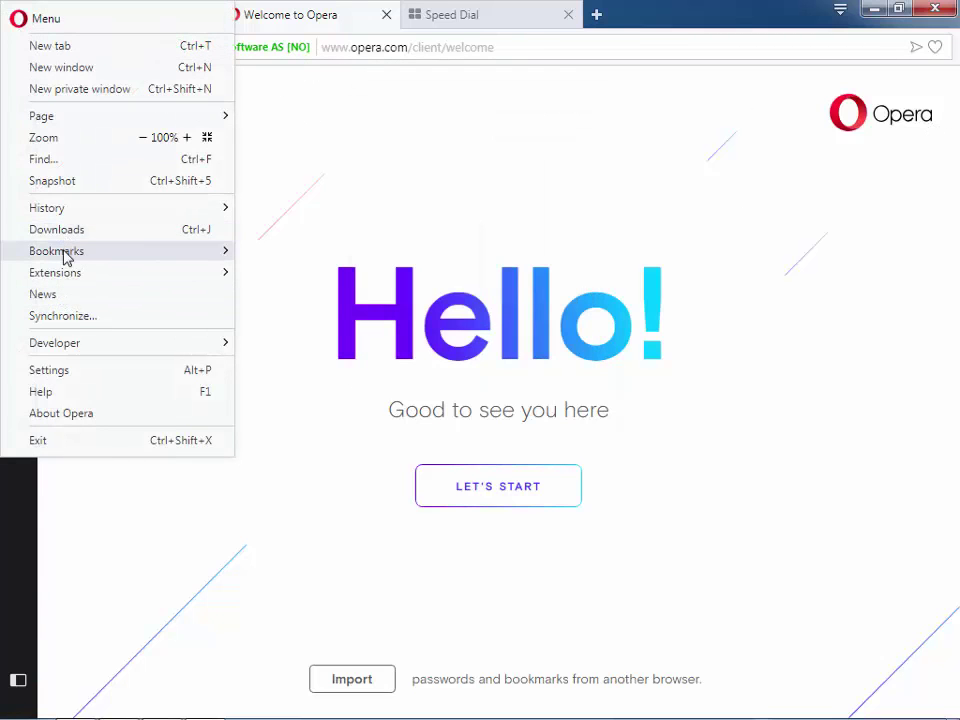
mouse_move(62, 252)
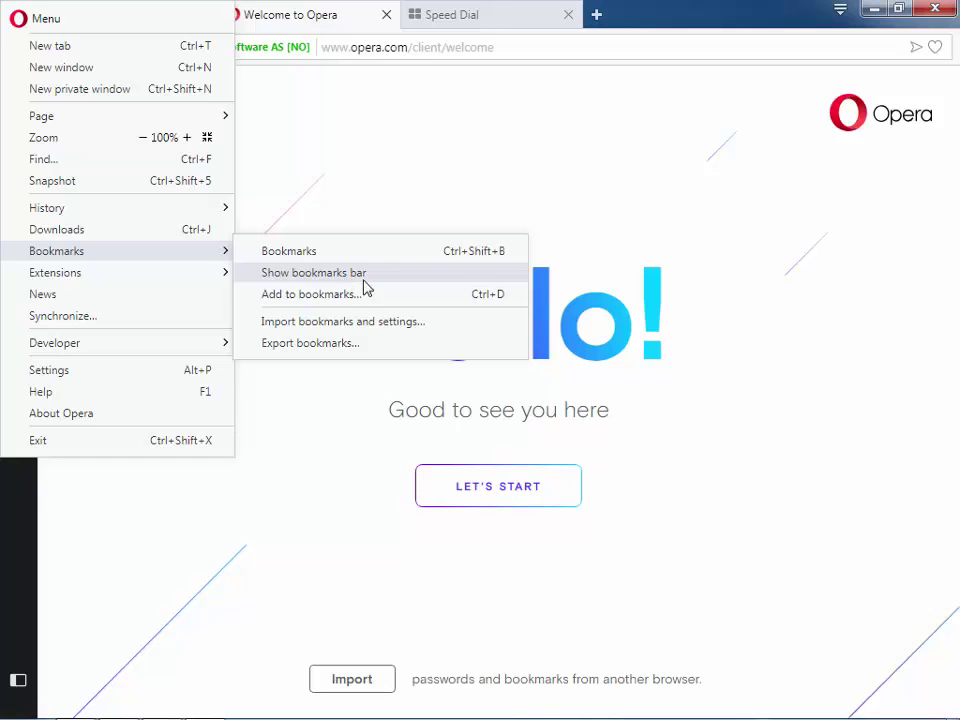
left_click(248, 276)
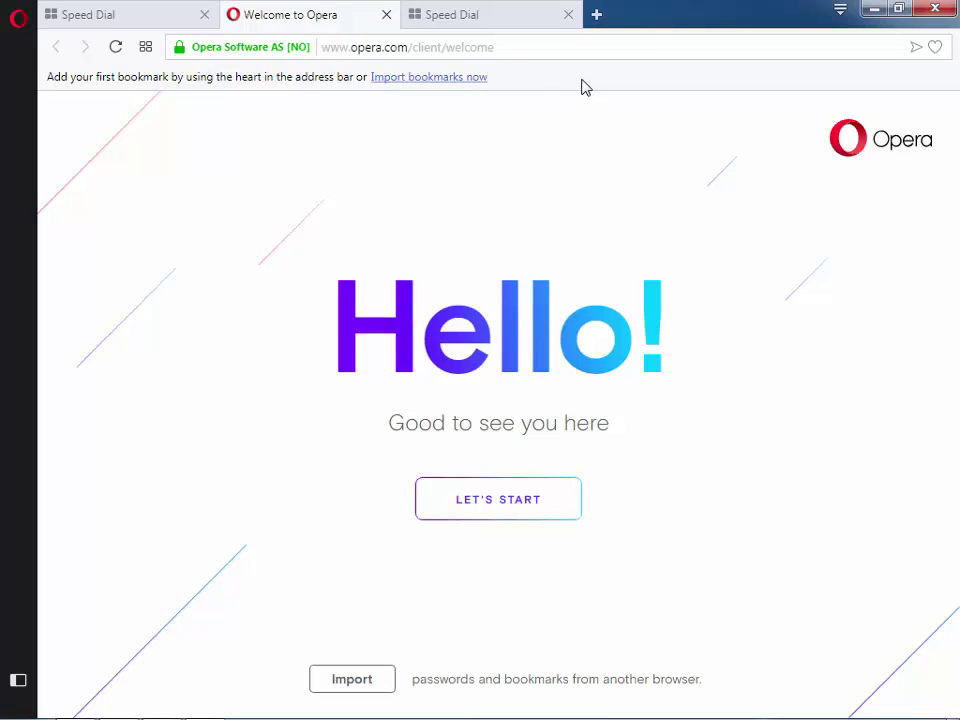
- Drag the Welcome to Opera page address onto the bookmarks bar and save it as 'Welcome to Opera'
left_click(490, 50)
key("Escape")
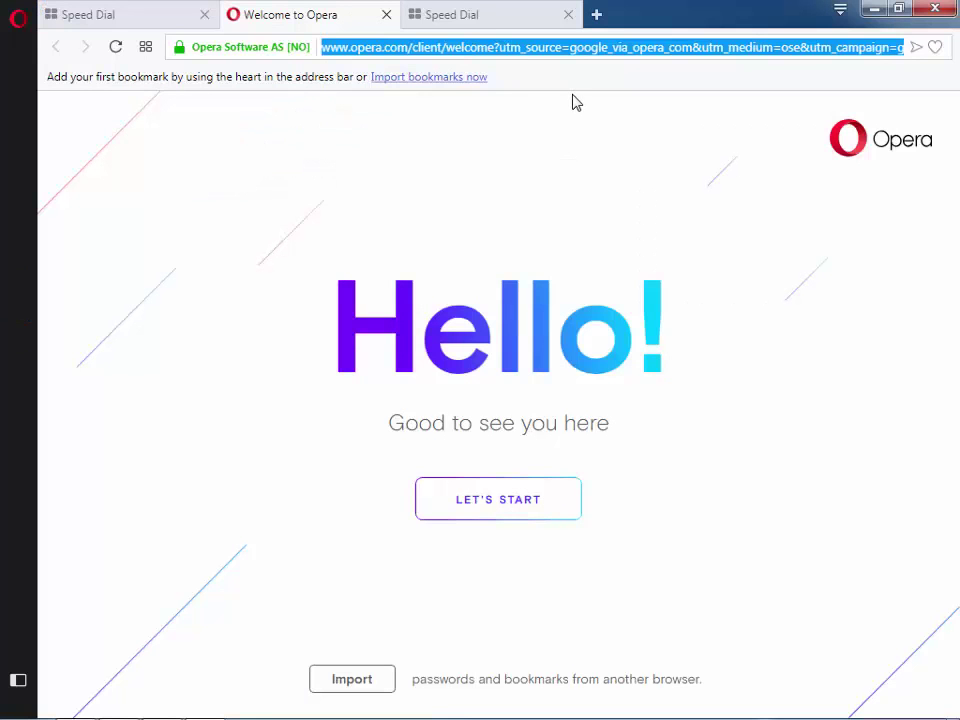
left_click_drag(403, 47, 570, 82)
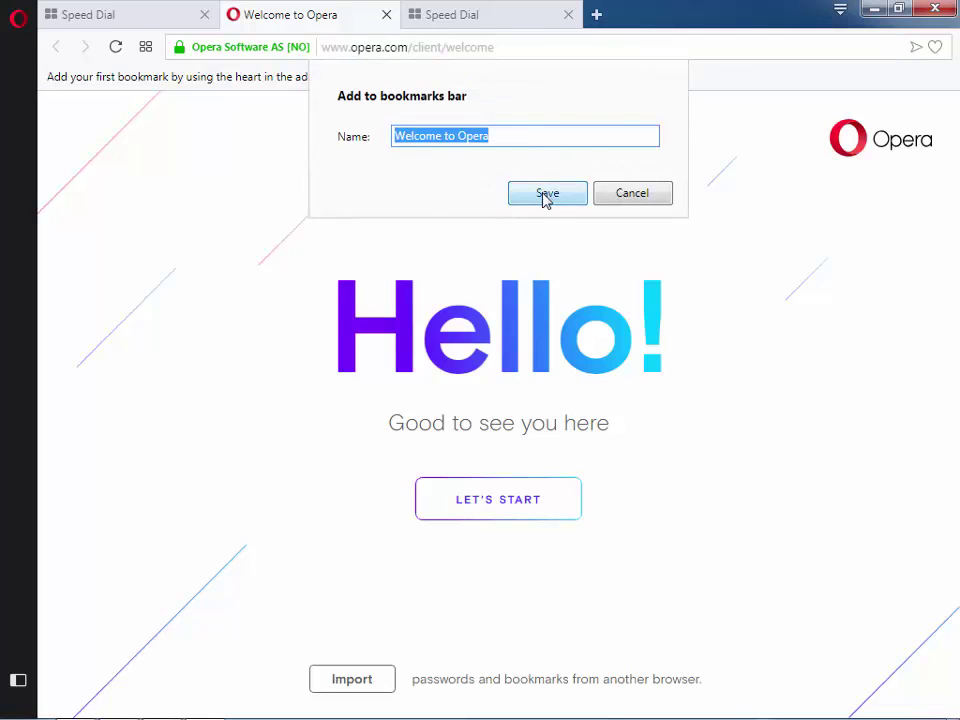
left_click(545, 196)
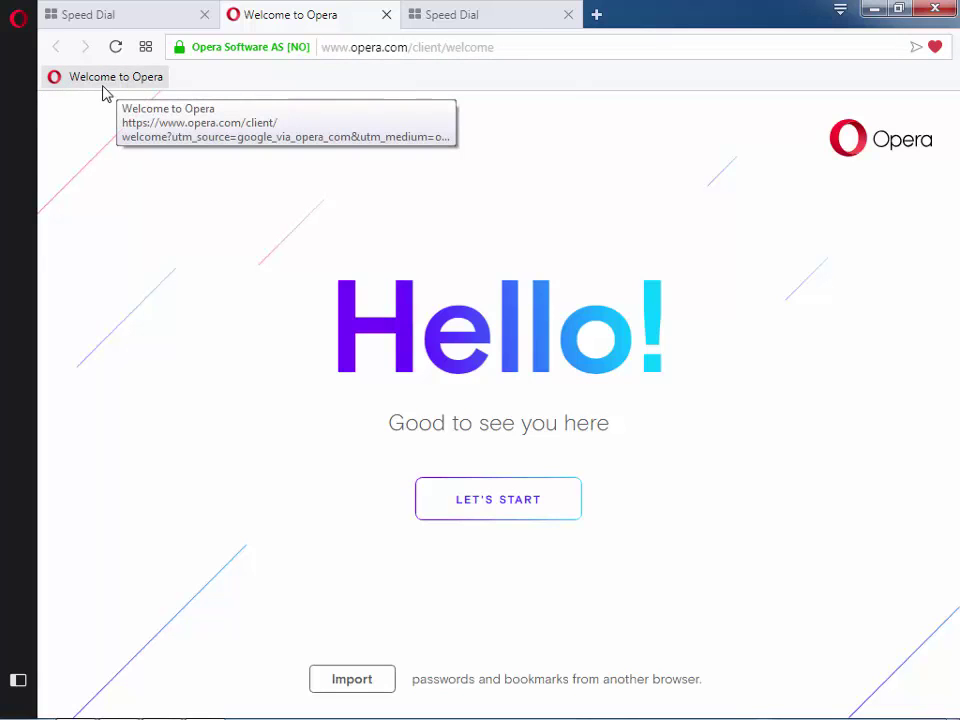